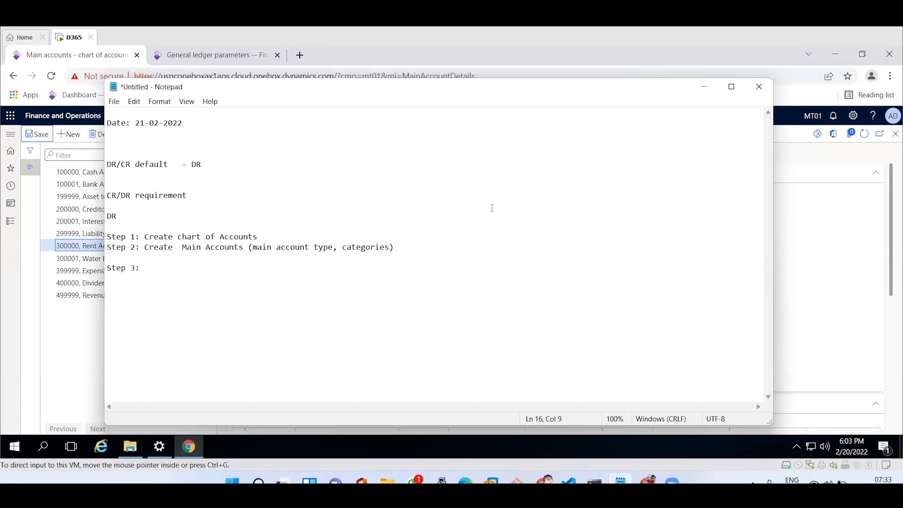
# Step: In the Notepad notes, add the heading "Exchnage rtae concept:" on its own line above Step 3
pyautogui.click(704, 87)
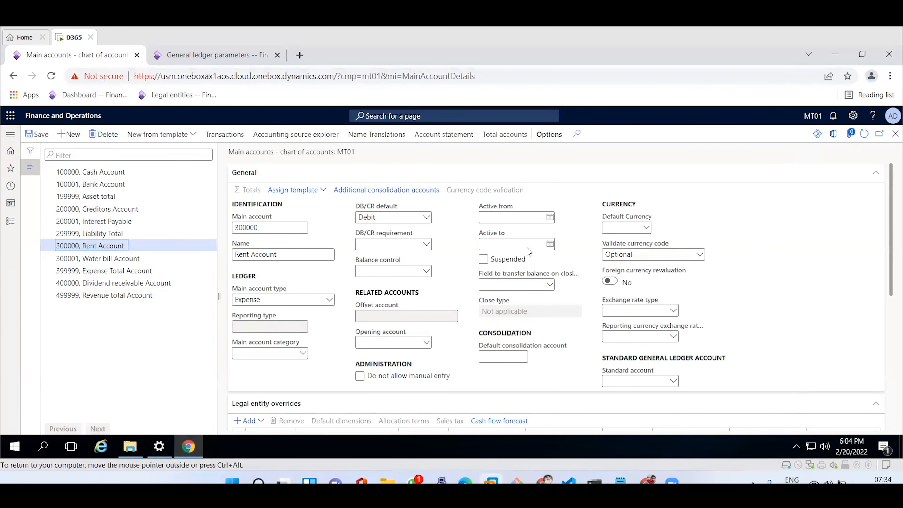
pyautogui.click(621, 481)
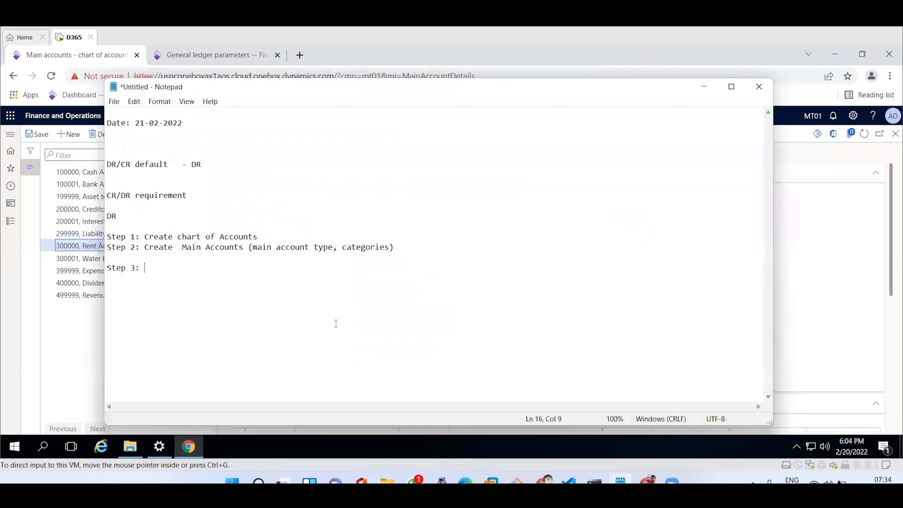
pyautogui.press('Return')
pyautogui.write('Exchnage rtae concept:')
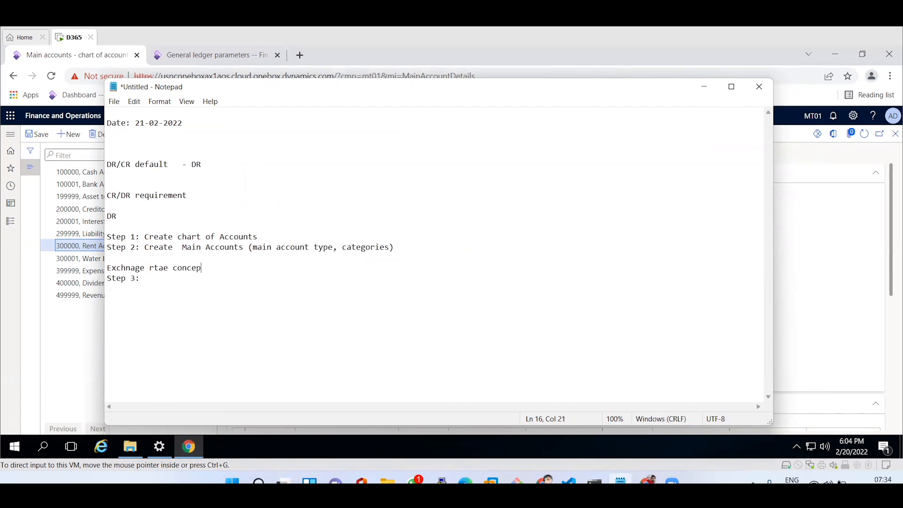
pyautogui.press('Return')
# Step: Switch back to Finance and Operations and open the Currencies page
pyautogui.click(70, 346)
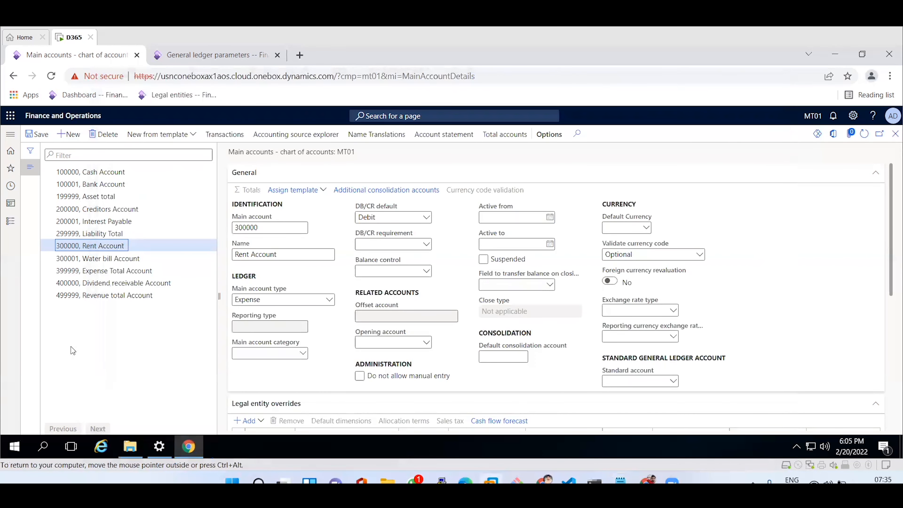
pyautogui.click(8, 134)
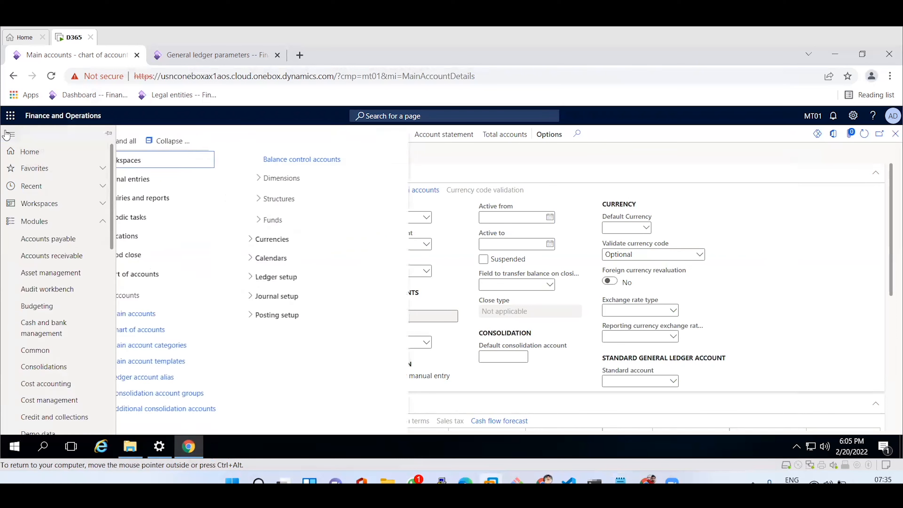
pyautogui.click(153, 278)
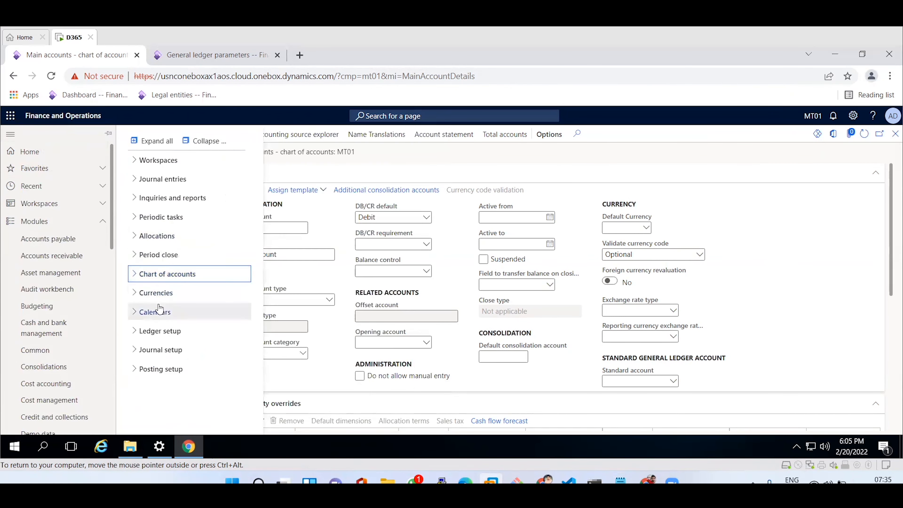
pyautogui.click(143, 298)
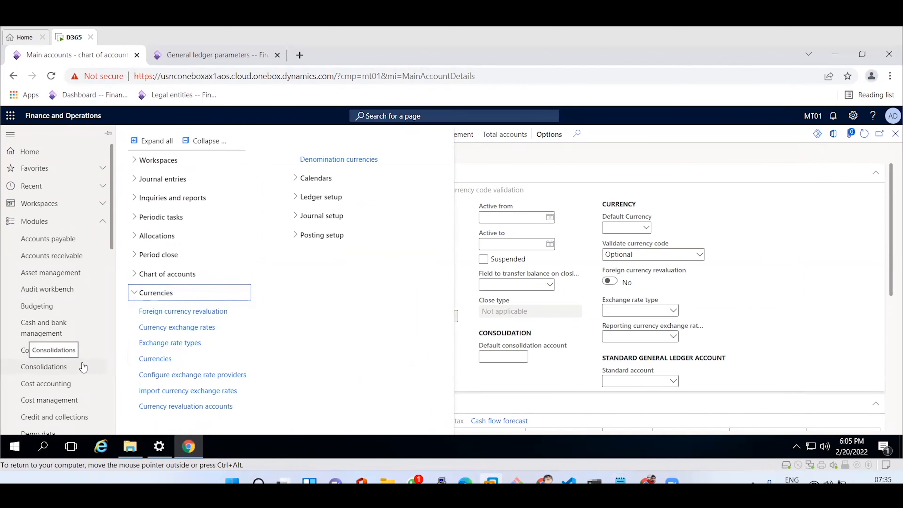
pyautogui.click(175, 364)
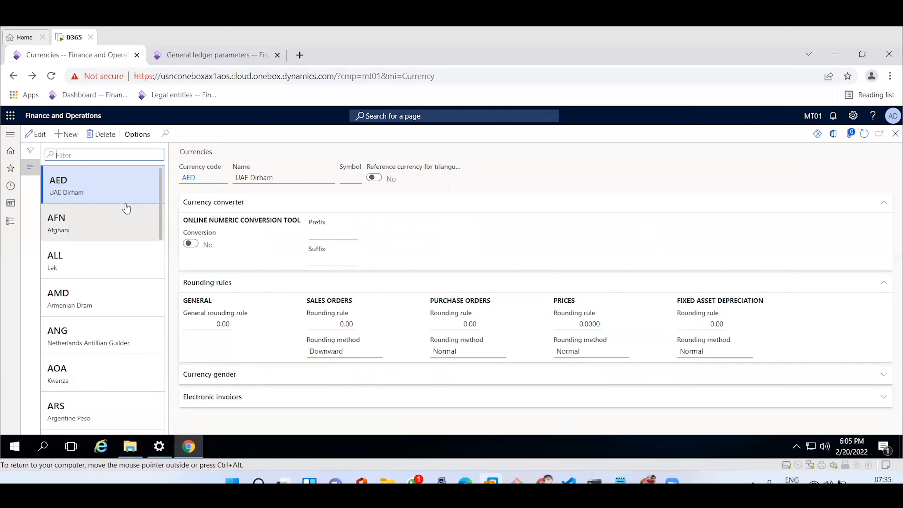
pyautogui.moveTo(159, 197); pyautogui.dragTo(171, 183)
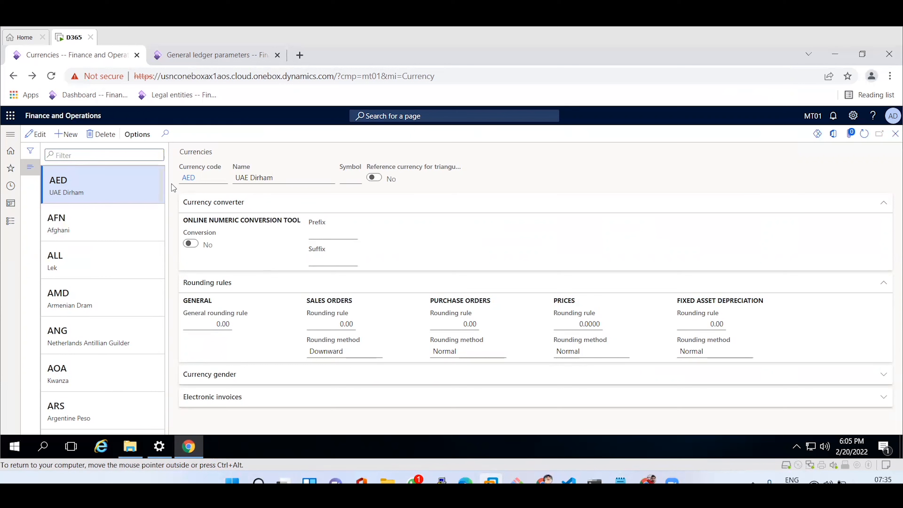
# Step: Try to create a new currency record with code AFN, Afghani, and discard the unsaved record
pyautogui.click(71, 136)
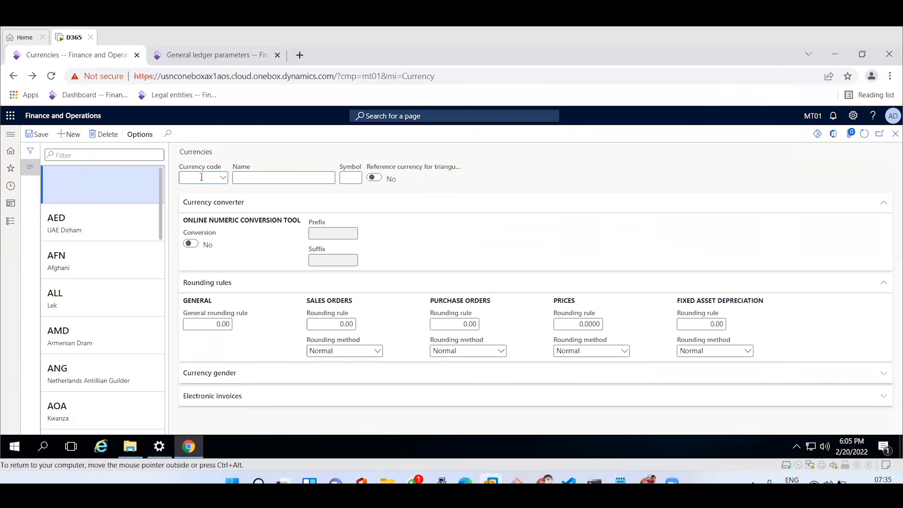
pyautogui.click(223, 178)
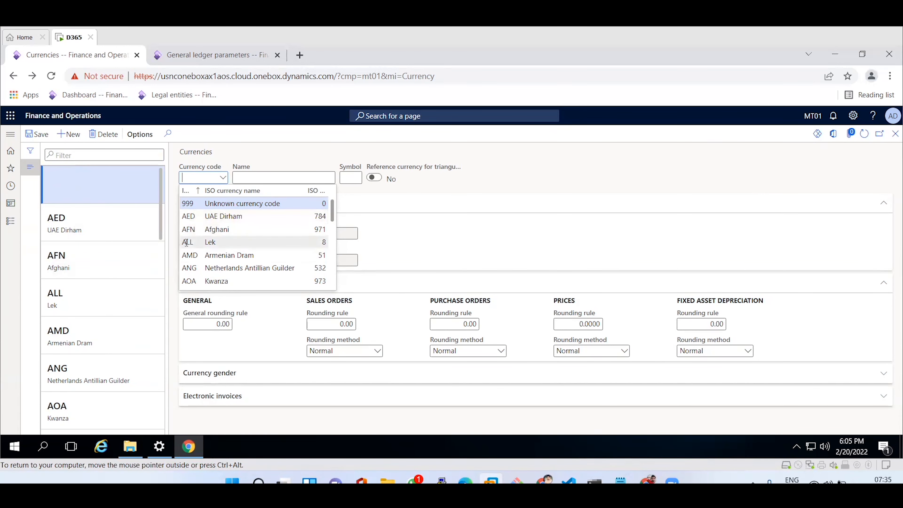
pyautogui.click(198, 229)
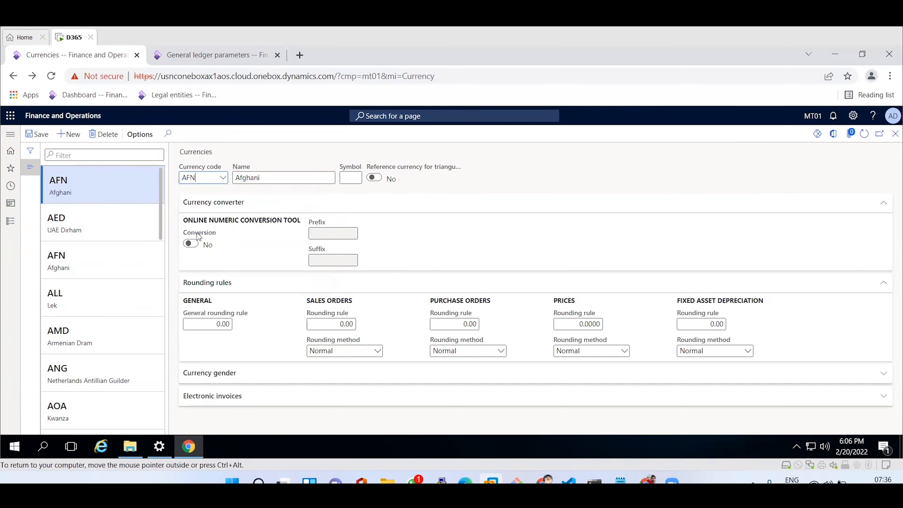
pyautogui.click(43, 141)
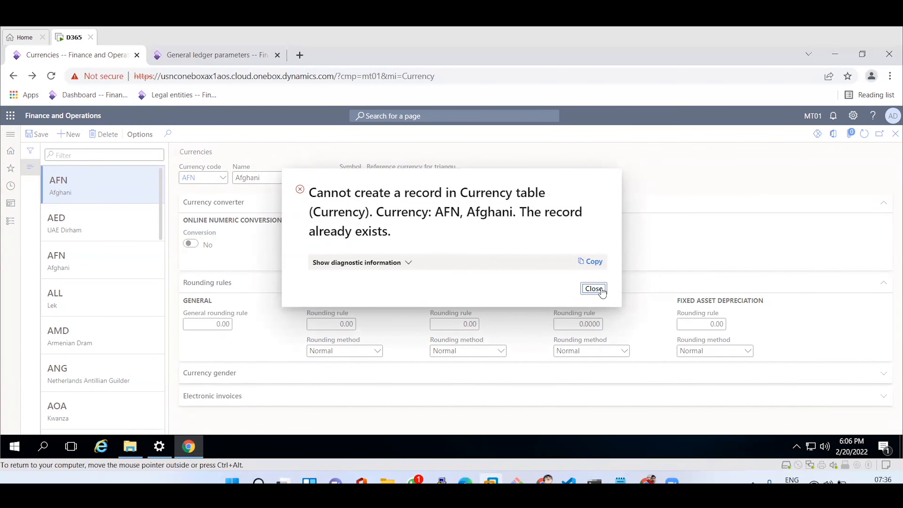
pyautogui.click(594, 288)
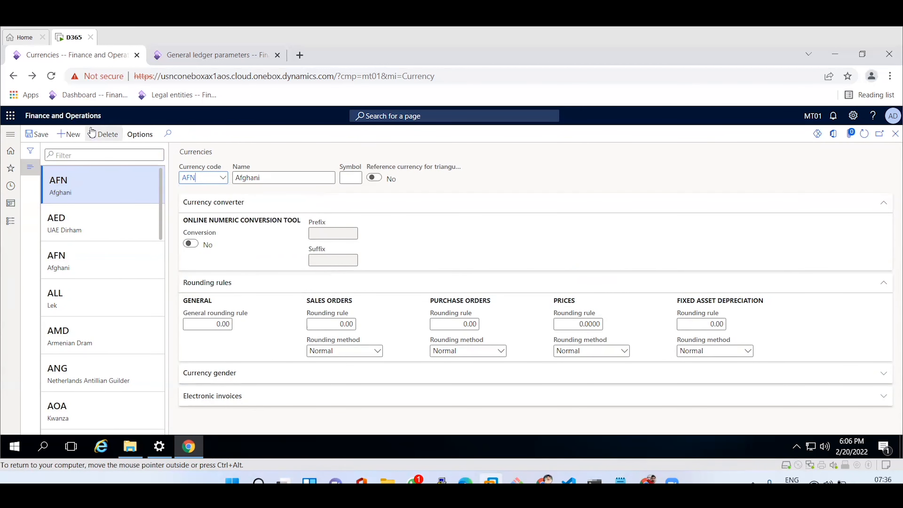
pyautogui.click(107, 139)
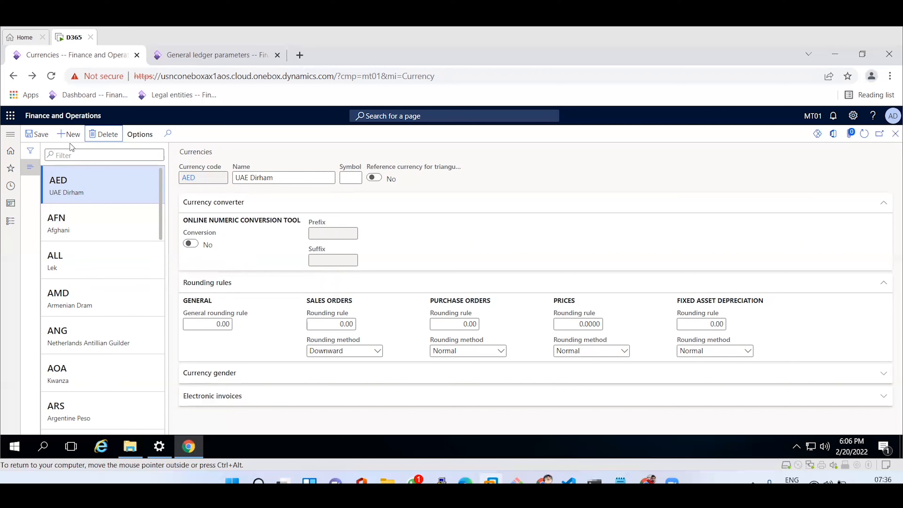
# Step: Open the Exchange rate types page
pyautogui.click(12, 138)
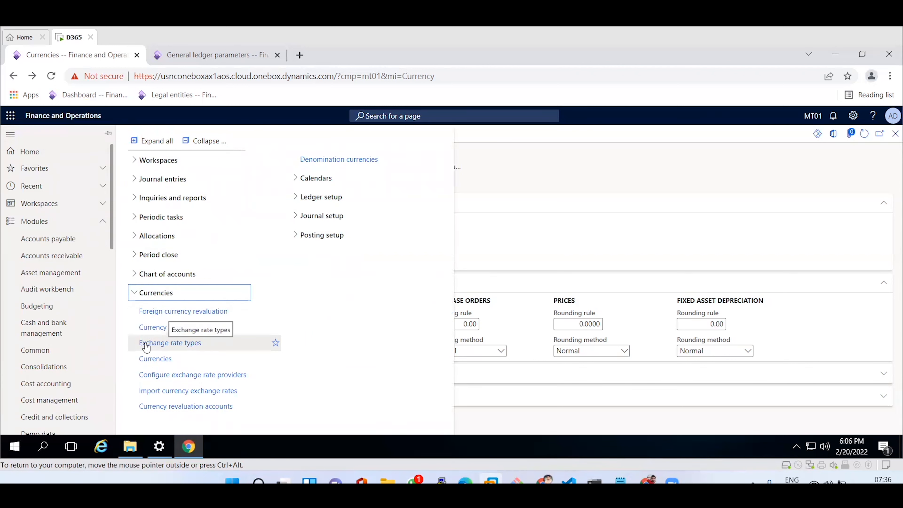
pyautogui.click(213, 347)
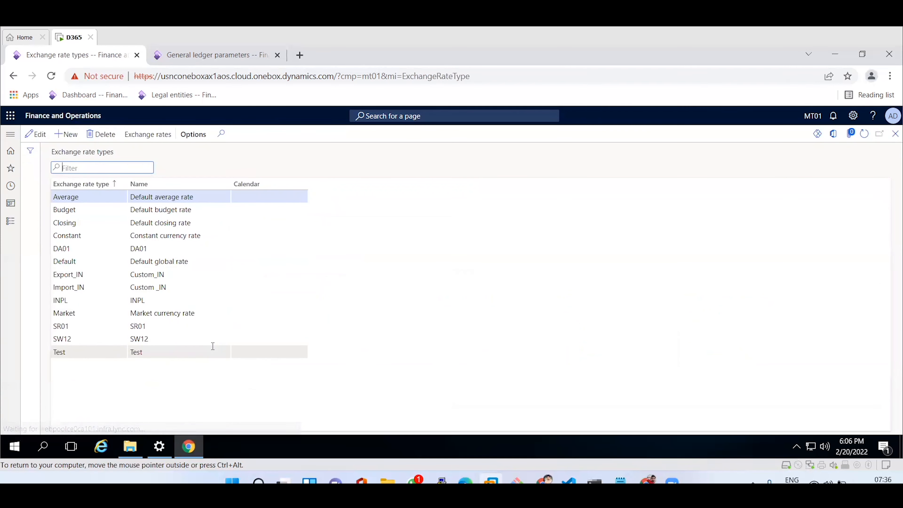
# Step: In Notepad, complete the Step 3 line with "Create exchnage rtae types - before this validate the currencies"
pyautogui.click(620, 481)
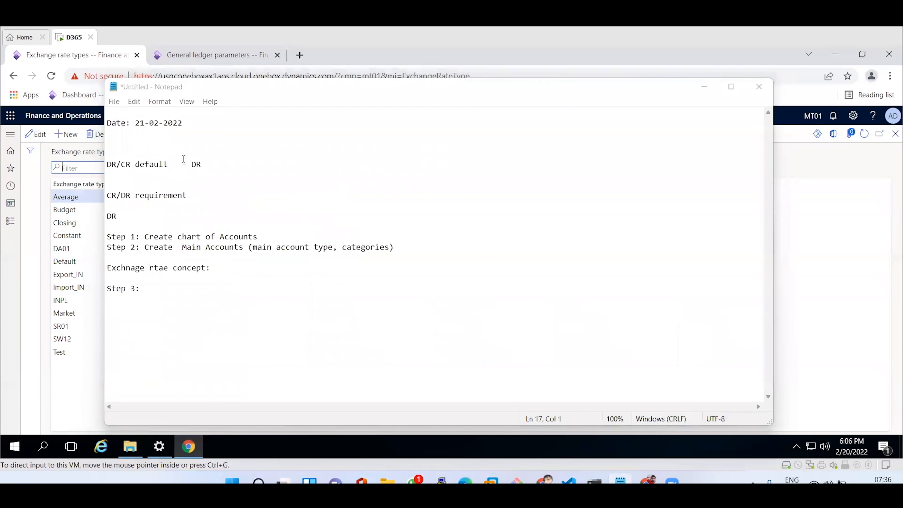
pyautogui.click(156, 288)
pyautogui.write('Create exchnage rtae types')
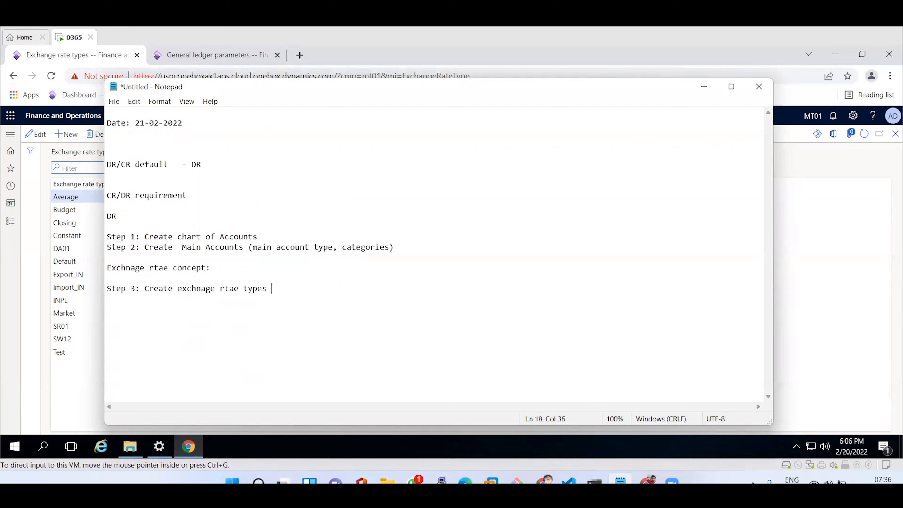
pyautogui.write(' - before this validate the')
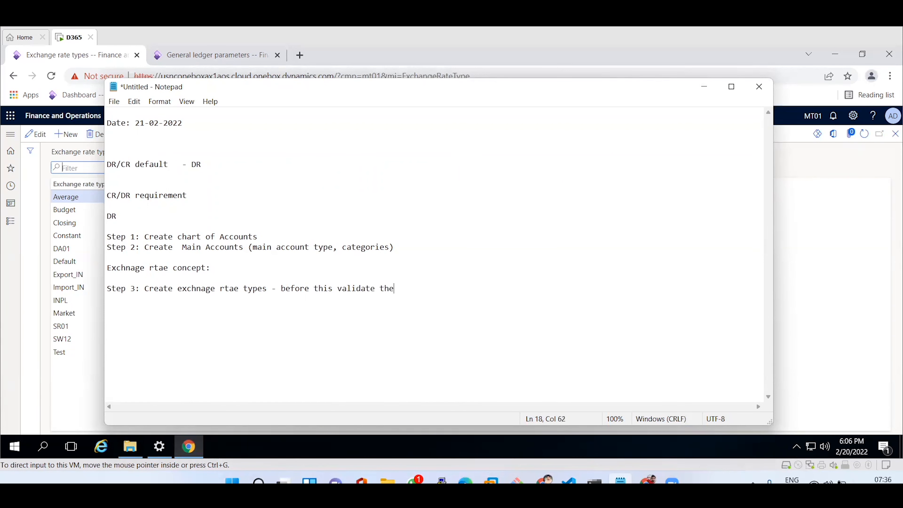
pyautogui.write(' currencies')
pyautogui.click(253, 55)
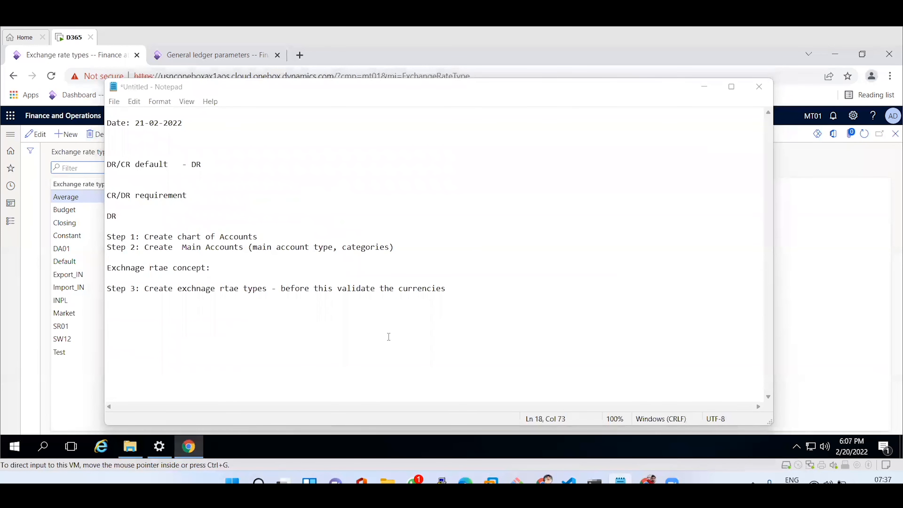
# Step: Back in Finance and Operations, create and save an exchange rate type MT01 with the name MT01
pyautogui.click(819, 220)
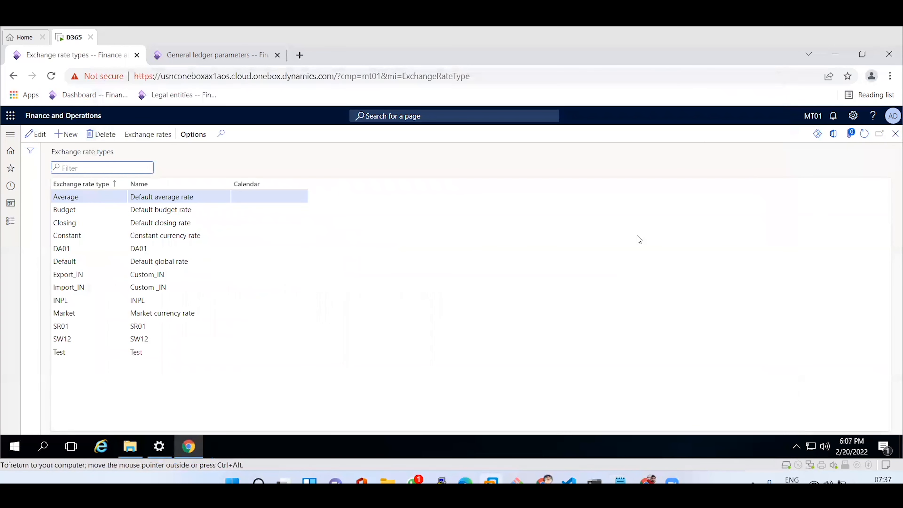
pyautogui.click(70, 136)
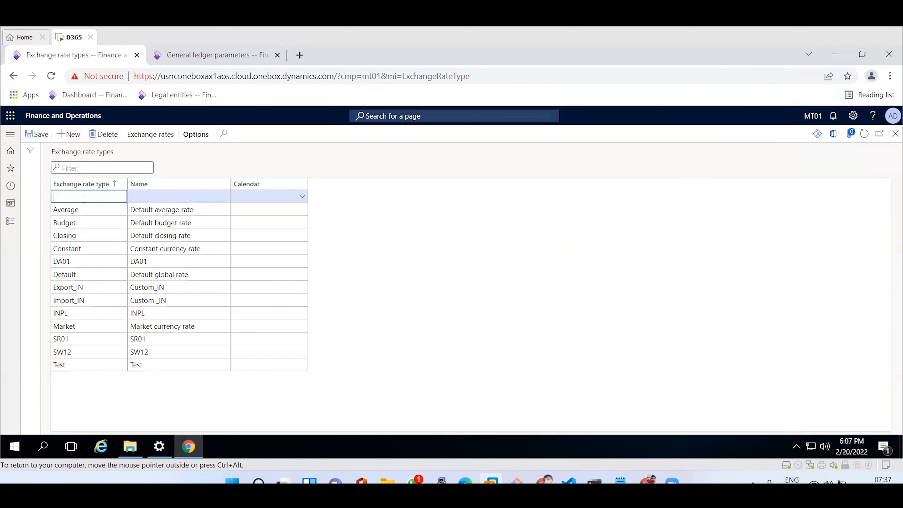
pyautogui.write('MT01')
pyautogui.press('Tab')
pyautogui.write('MT01')
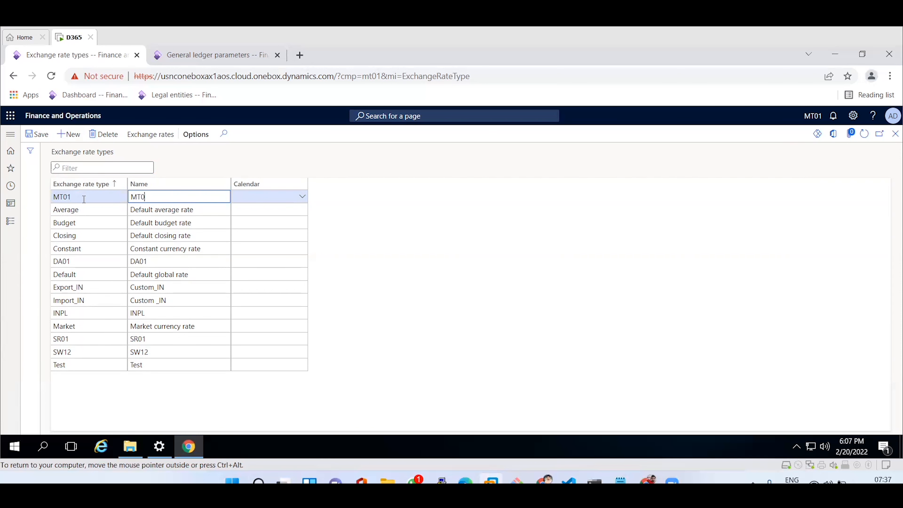
pyautogui.click(44, 142)
pyautogui.click(41, 136)
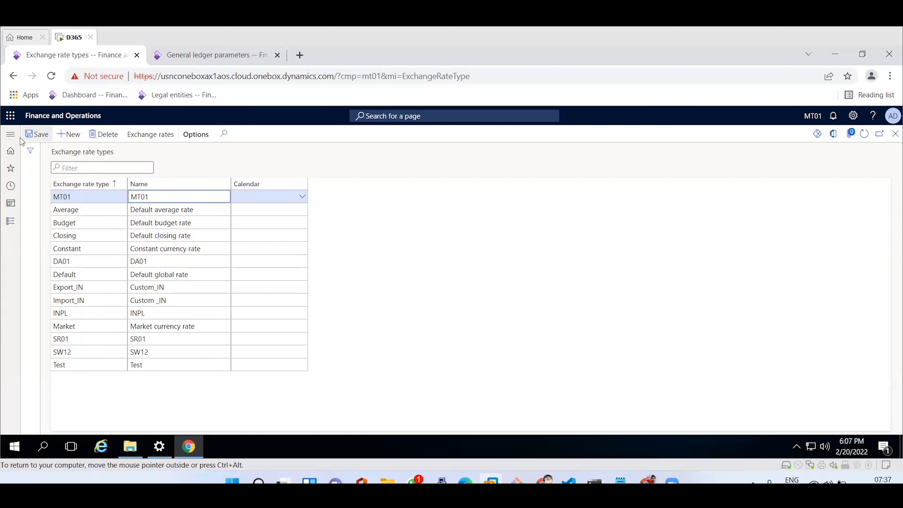
# Step: Open the Currency exchange rates page
pyautogui.click(9, 134)
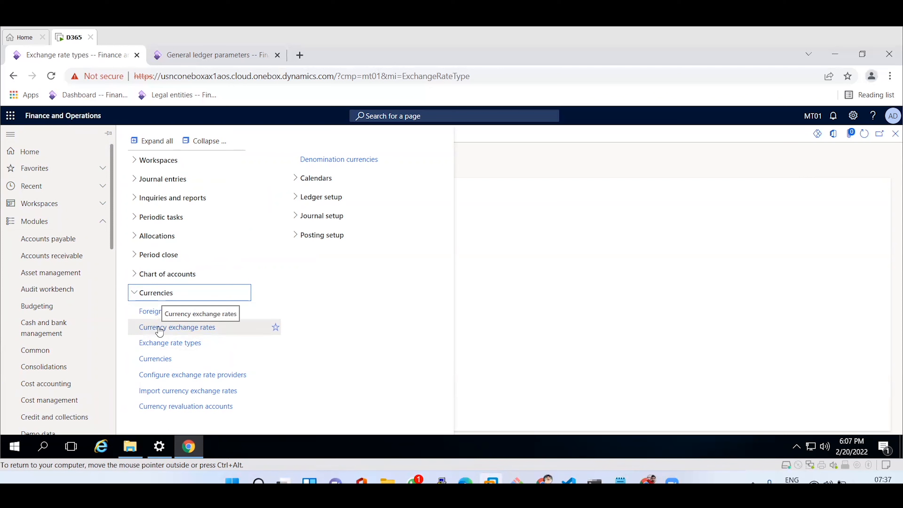
pyautogui.click(628, 268)
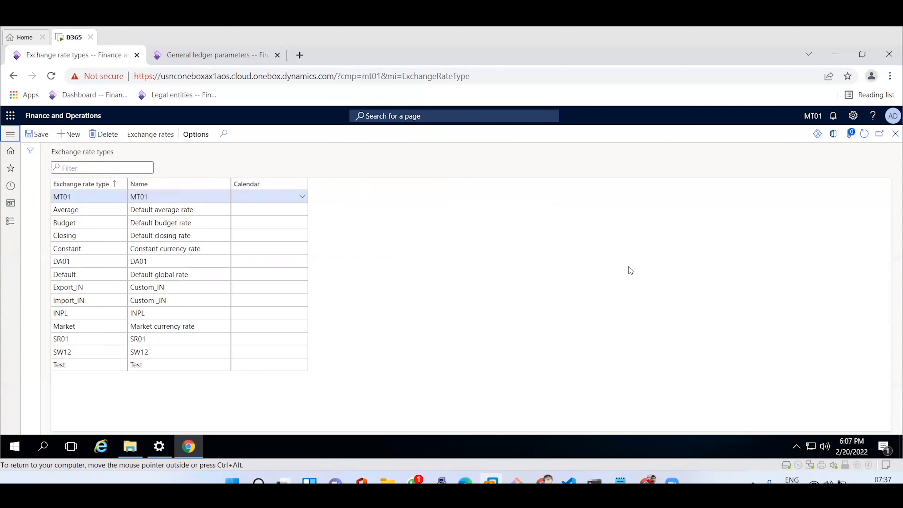
pyautogui.click(87, 196)
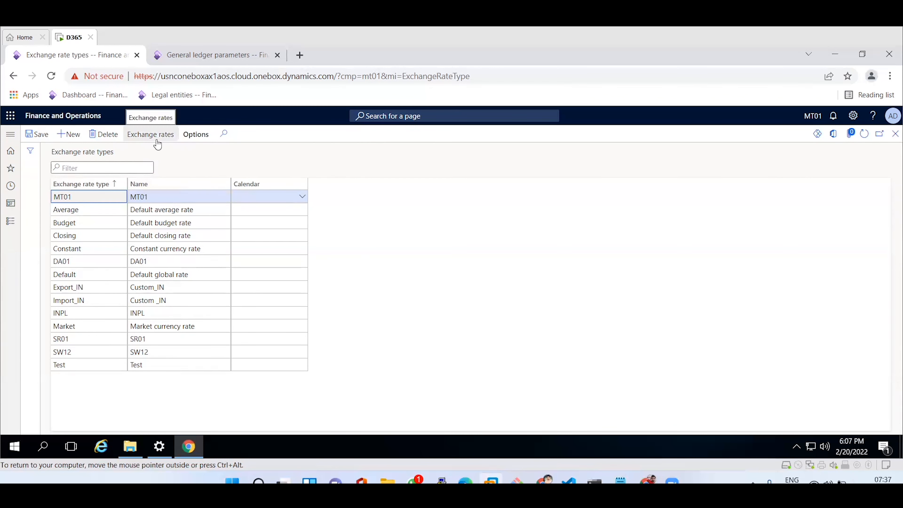
pyautogui.click(10, 134)
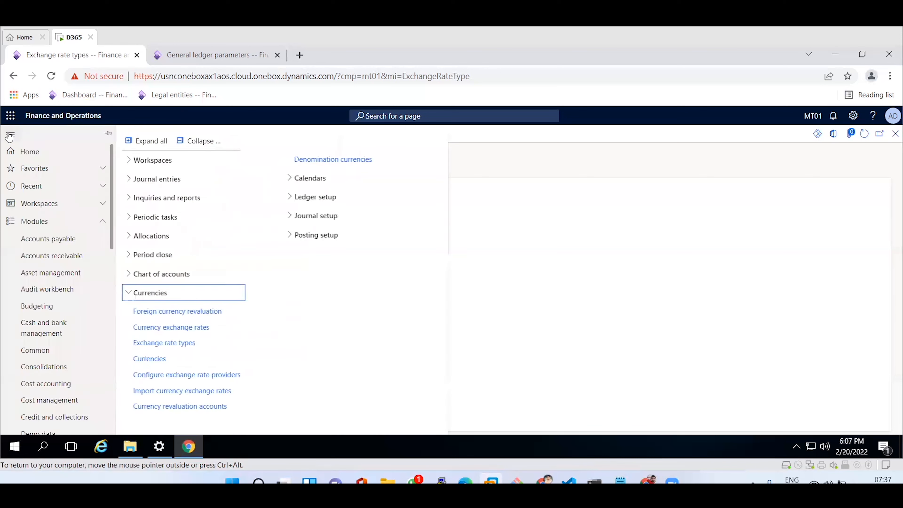
pyautogui.click(164, 330)
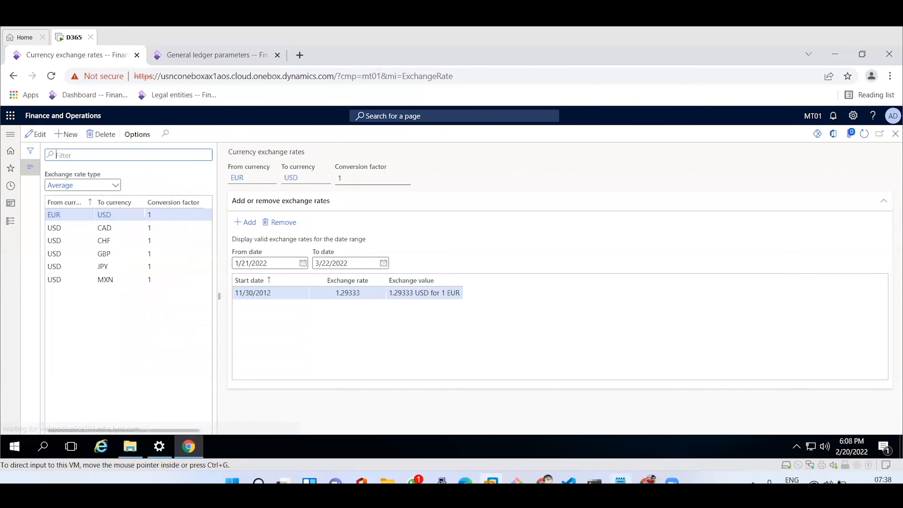
# Step: In Notepad, add the line "STep 4: currency exchnage rates" below Step 3 and return to Finance and Operations
pyautogui.click(620, 480)
pyautogui.press('Return')
pyautogui.write('STep 4: currency exchnage rates')
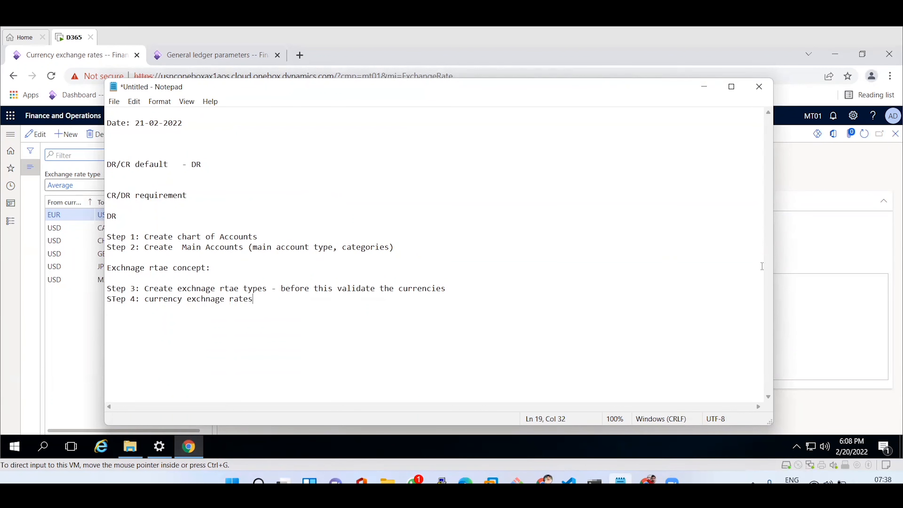
pyautogui.click(830, 248)
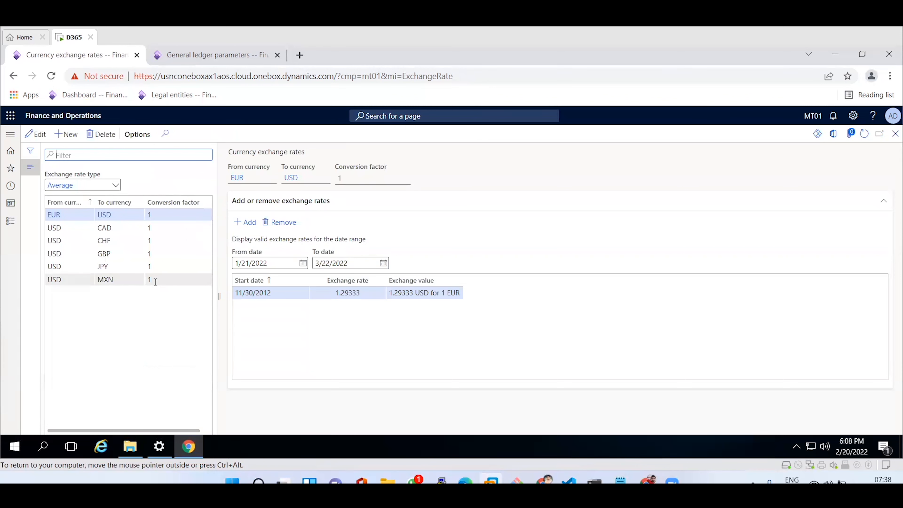
# Step: Start a new blank currency pair record for the Average exchange rate type and delete it
pyautogui.click(67, 135)
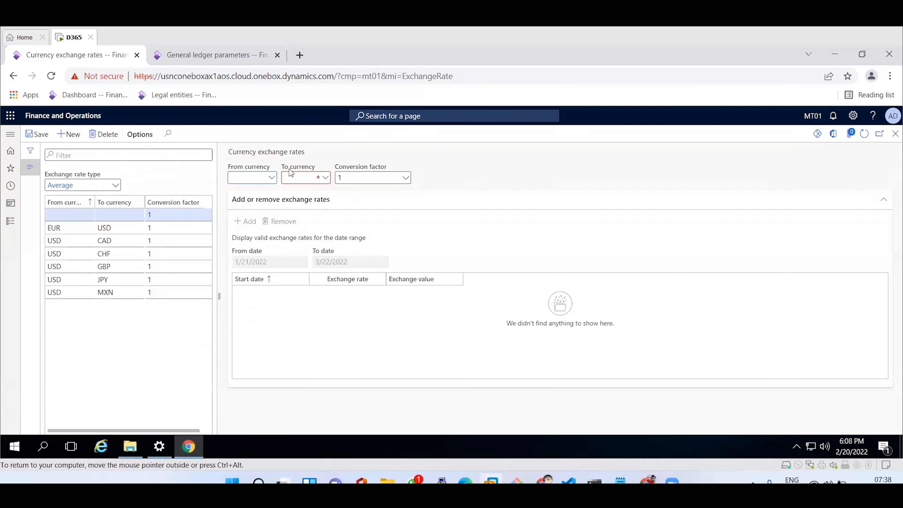
pyautogui.click(113, 140)
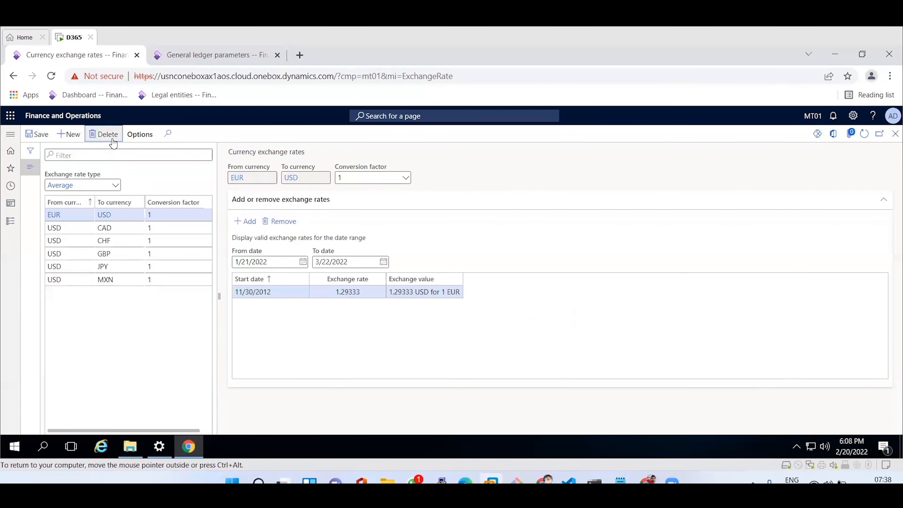
# Step: Switch the exchange rate type on the Currency exchange rates page to MT01
pyautogui.moveTo(73, 185); pyautogui.dragTo(47, 185)
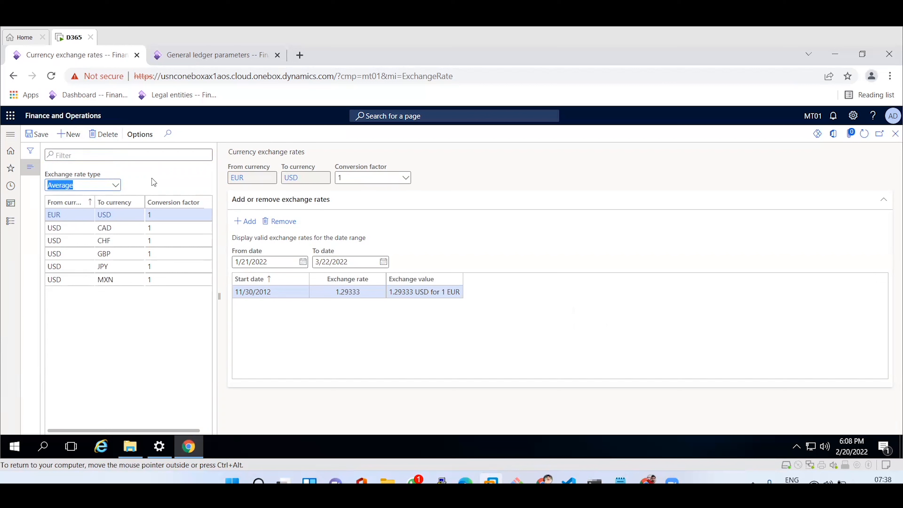
pyautogui.click(115, 185)
pyautogui.moveTo(227, 229); pyautogui.dragTo(228, 276)
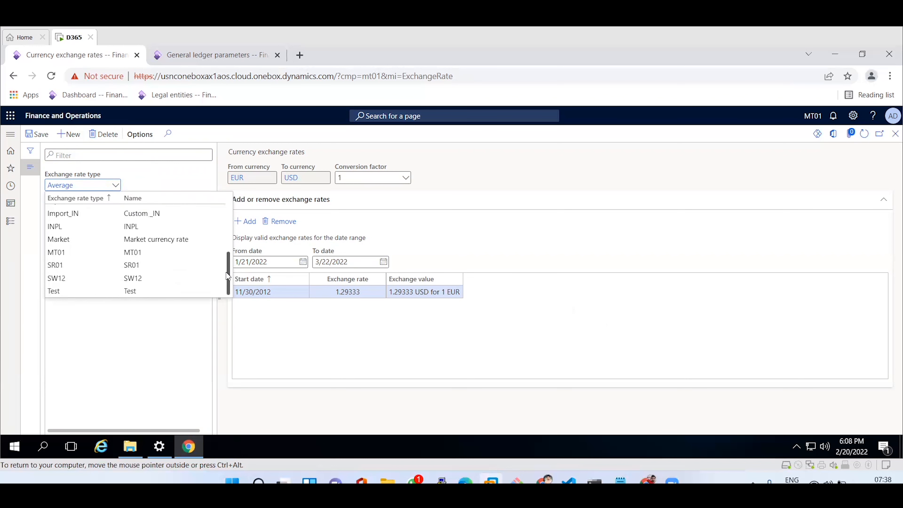
pyautogui.click(73, 252)
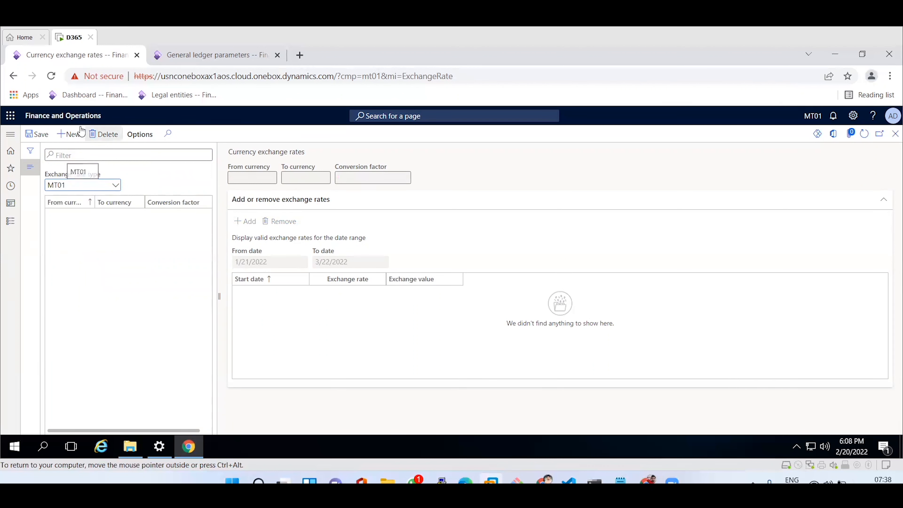
# Step: Create a new currency pair from USD to INR under the MT01 exchange rate type
pyautogui.click(71, 137)
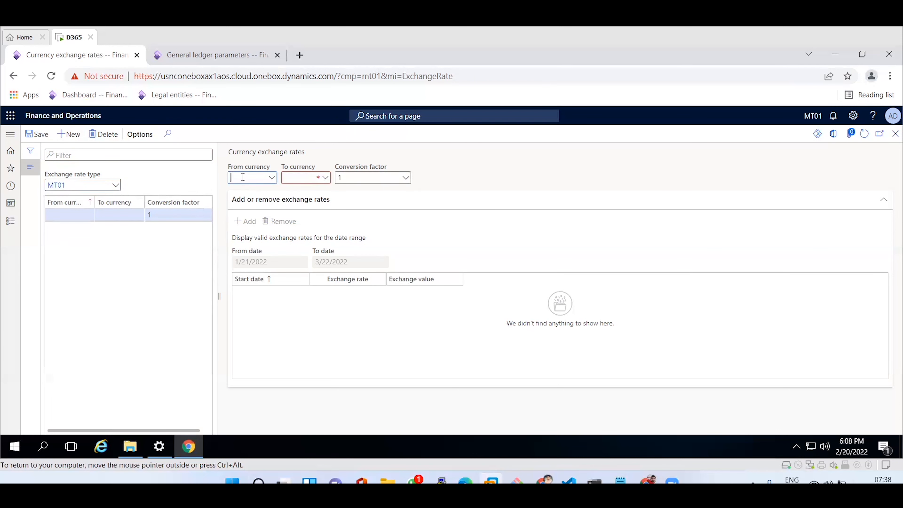
pyautogui.write('usd')
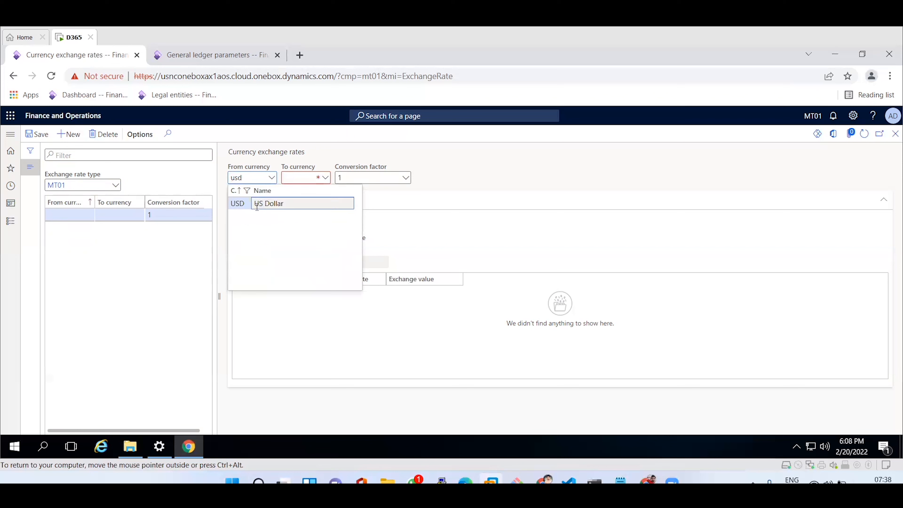
pyautogui.click(257, 206)
pyautogui.click(299, 183)
pyautogui.write('inr')
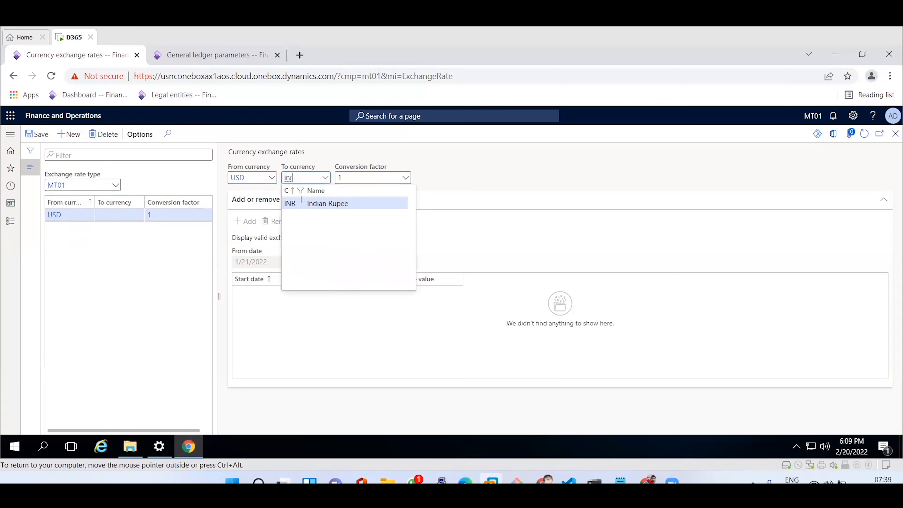
pyautogui.click(300, 202)
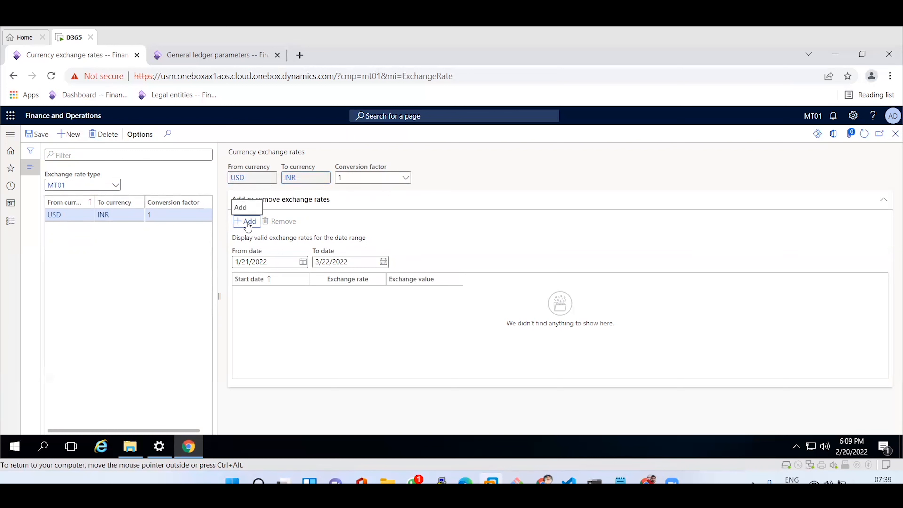
# Step: Add an exchange rate of 75 with start date 2/20/2022 to the USD to INR pair
pyautogui.click(248, 222)
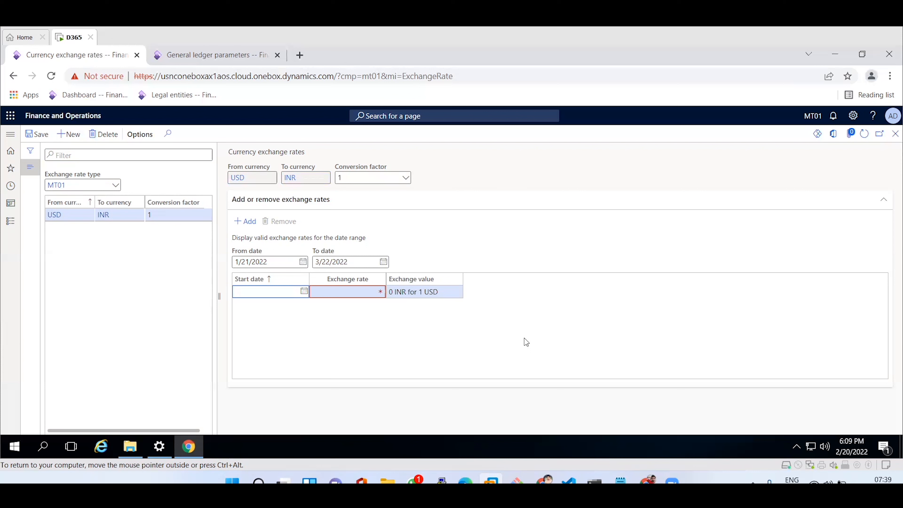
pyautogui.click(304, 291)
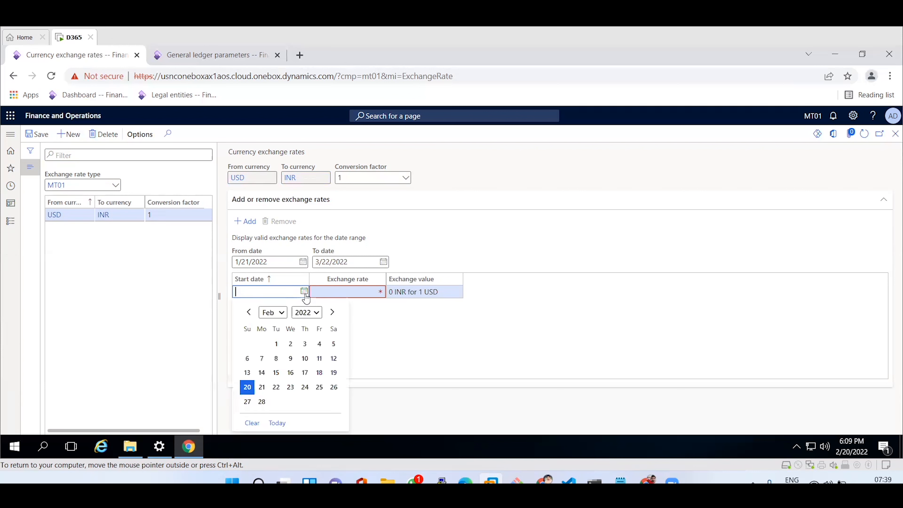
pyautogui.click(243, 387)
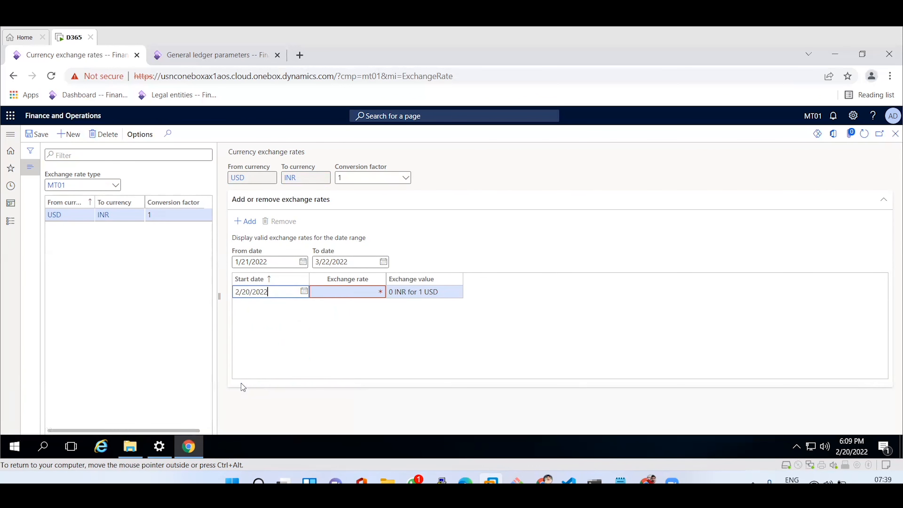
pyautogui.write('75')
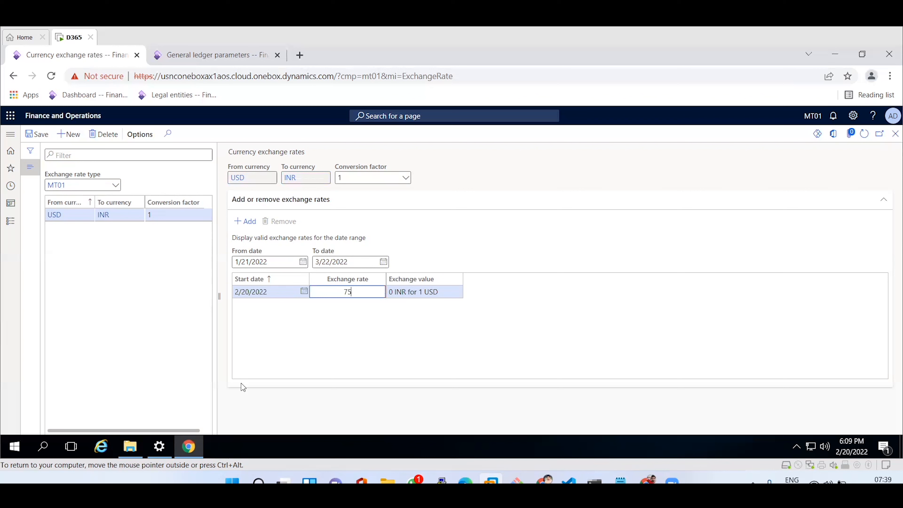
pyautogui.press('Tab')
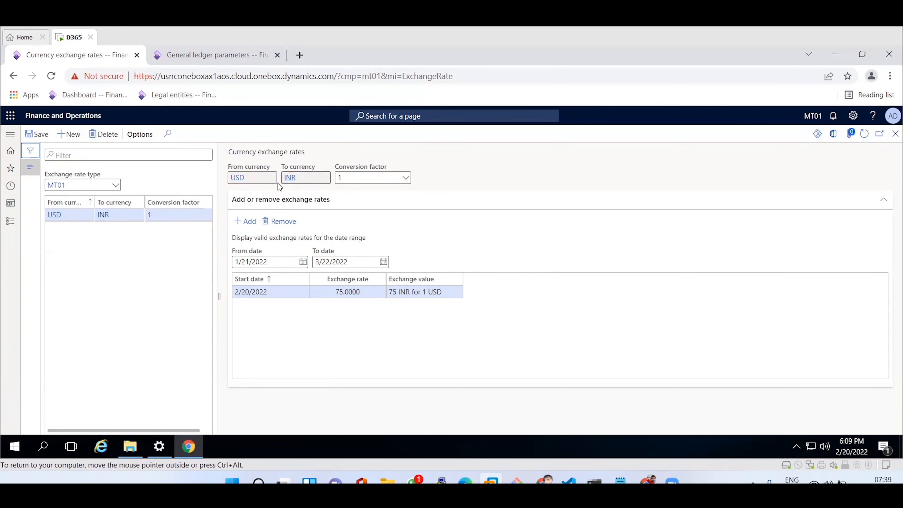
# Step: Create a second MT01 currency pair from GBP to INR
pyautogui.click(76, 137)
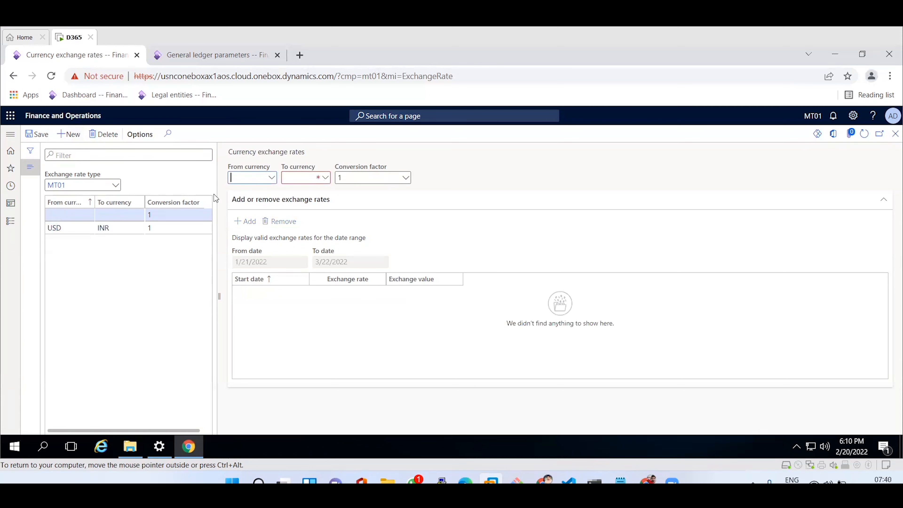
pyautogui.write('GBP')
pyautogui.press('Tab')
pyautogui.write('INR')
pyautogui.press('Tab')
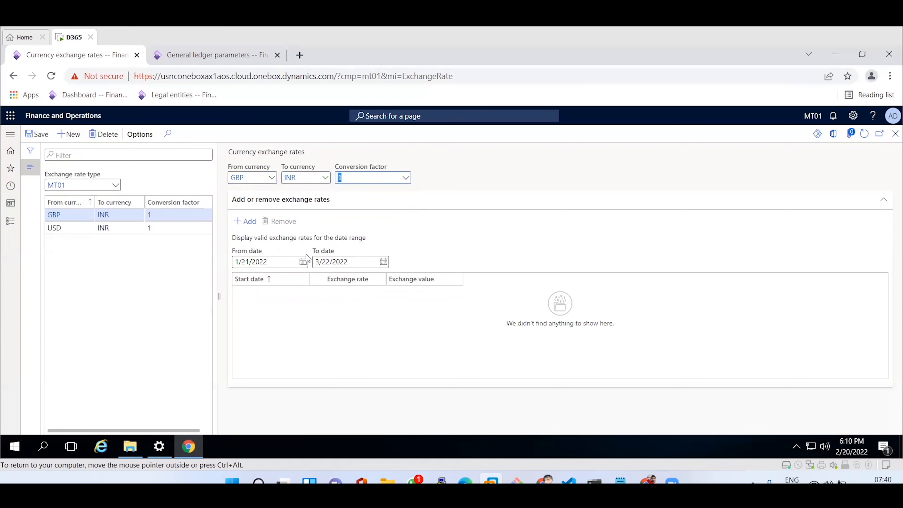
# Step: Add an exchange rate of 100 with start date 2/20/2022 to the GBP to INR pair
pyautogui.click(252, 221)
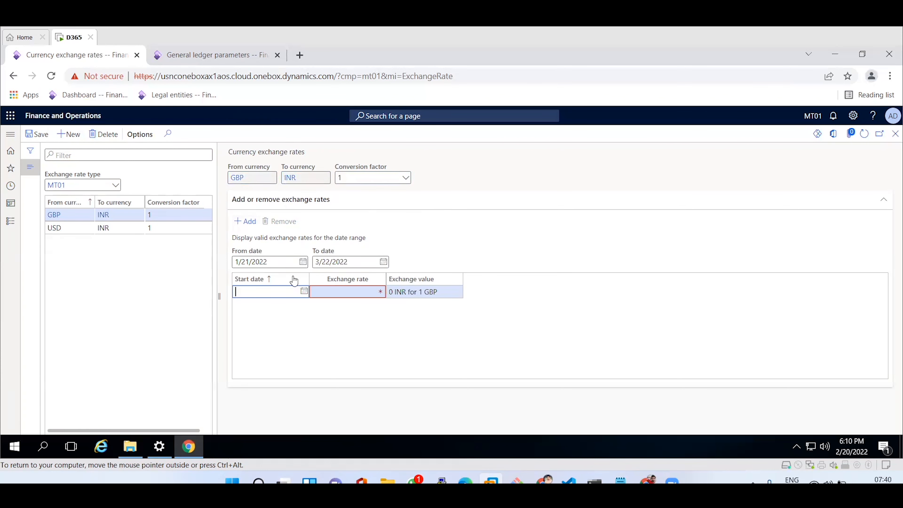
pyautogui.click(304, 291)
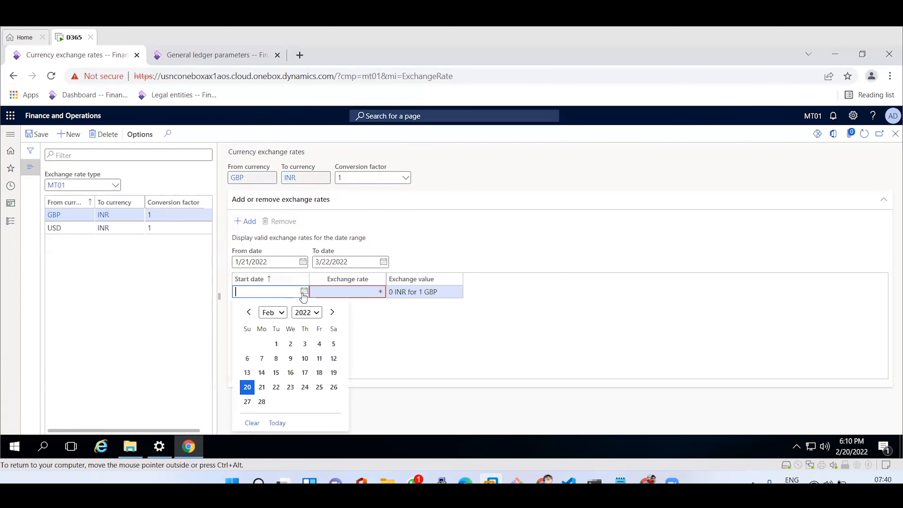
pyautogui.click(247, 388)
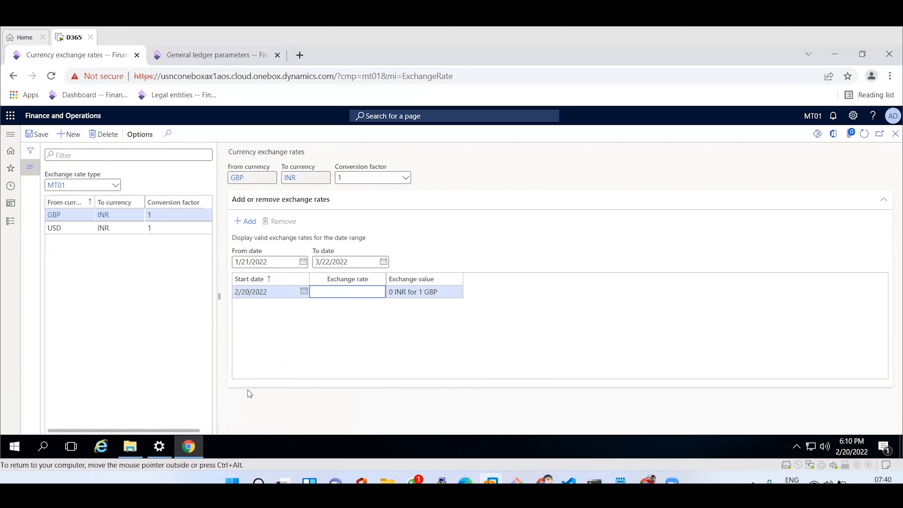
pyautogui.write('100')
pyautogui.press('Tab')
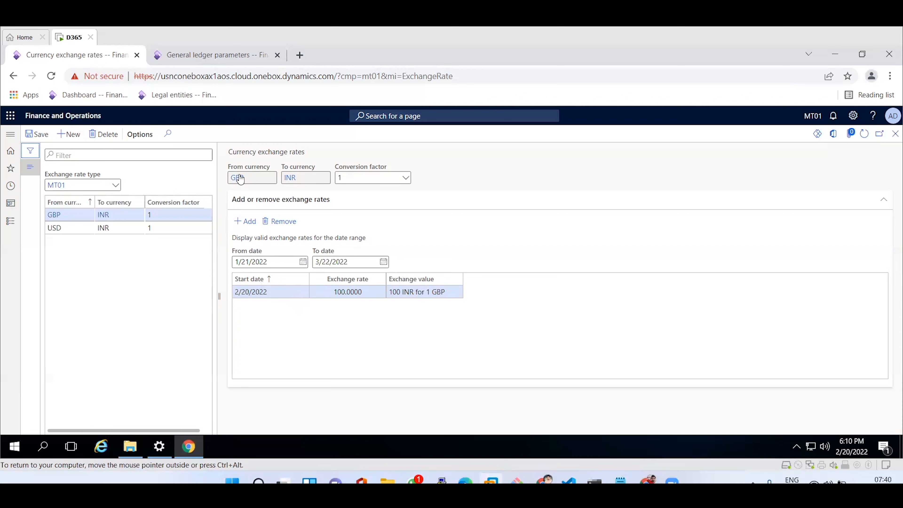
pyautogui.click(332, 290)
pyautogui.moveTo(332, 290); pyautogui.dragTo(380, 293)
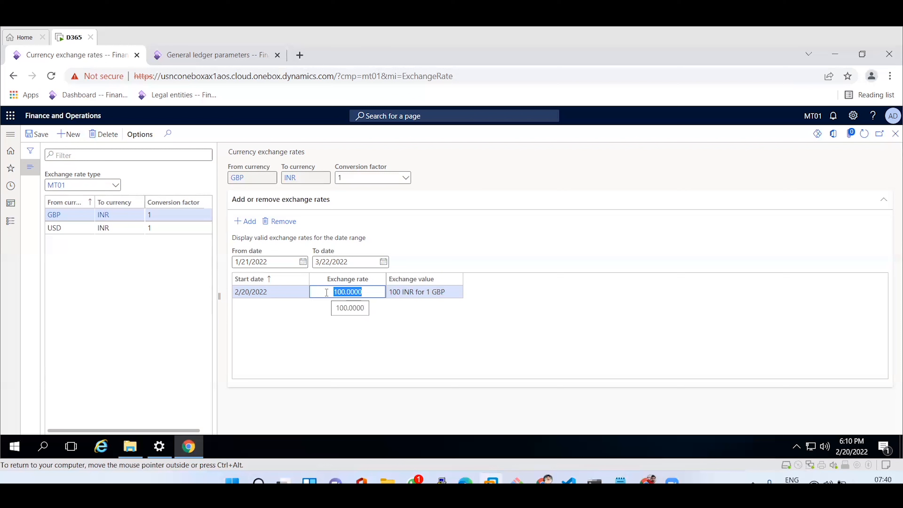
pyautogui.click(248, 310)
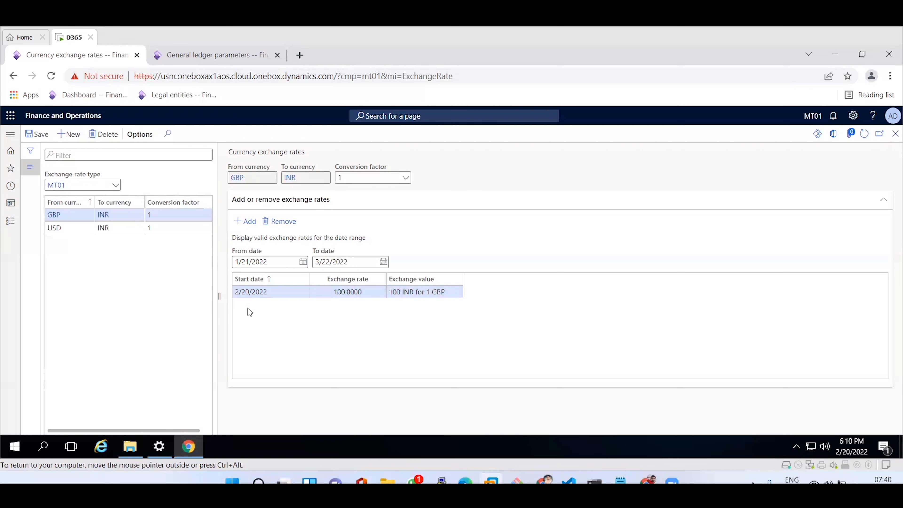
# Step: Add another GBP to INR exchange rate of 101 with start date 2/21/2022 and save the record
pyautogui.click(248, 223)
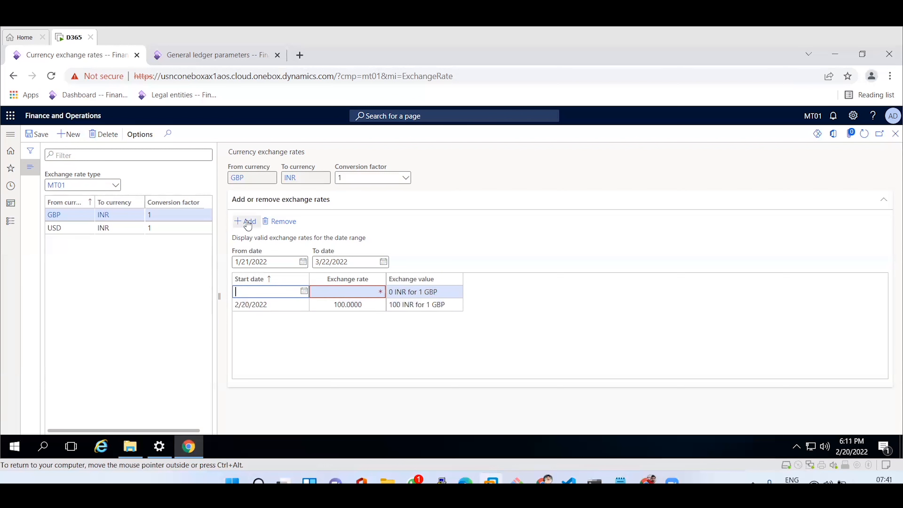
pyautogui.click(304, 291)
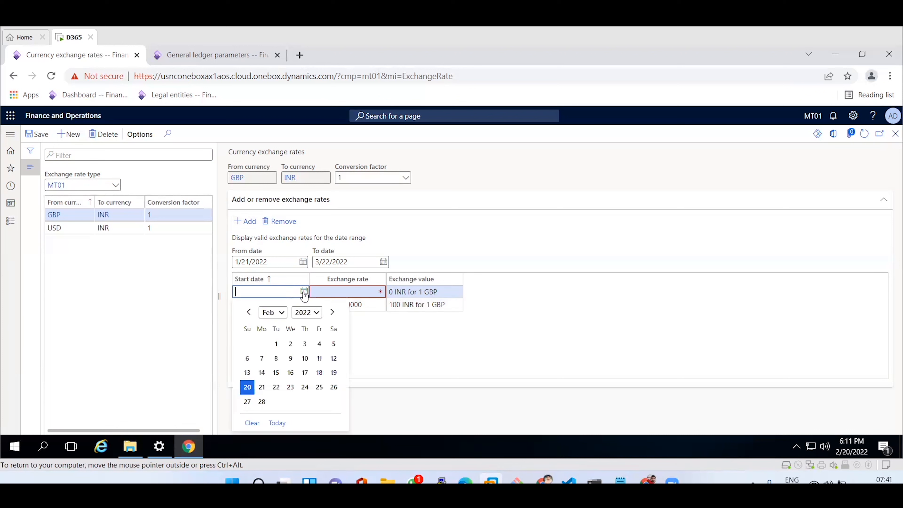
pyautogui.click(261, 387)
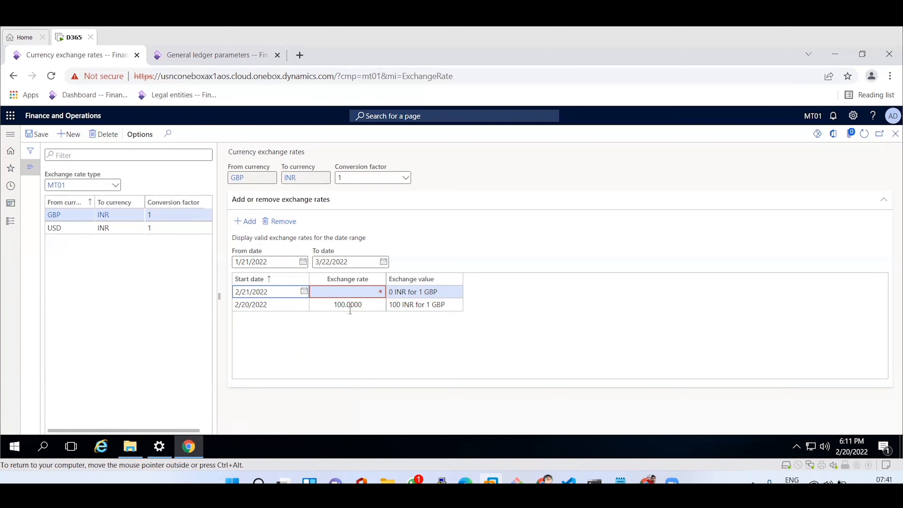
pyautogui.click(353, 292)
pyautogui.write('101')
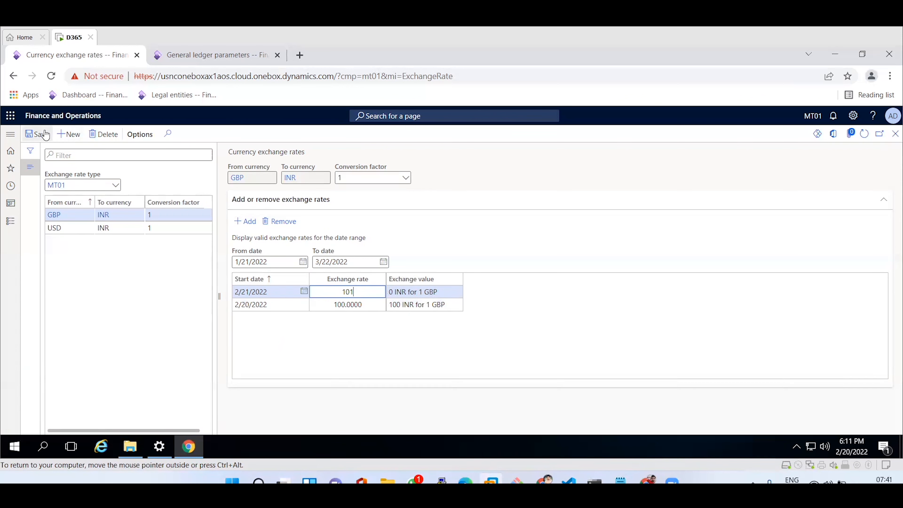
pyautogui.click(36, 134)
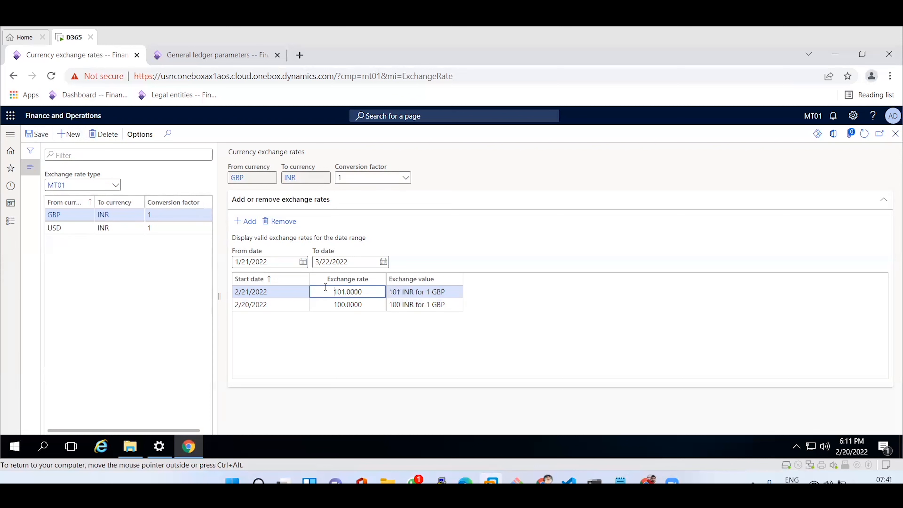